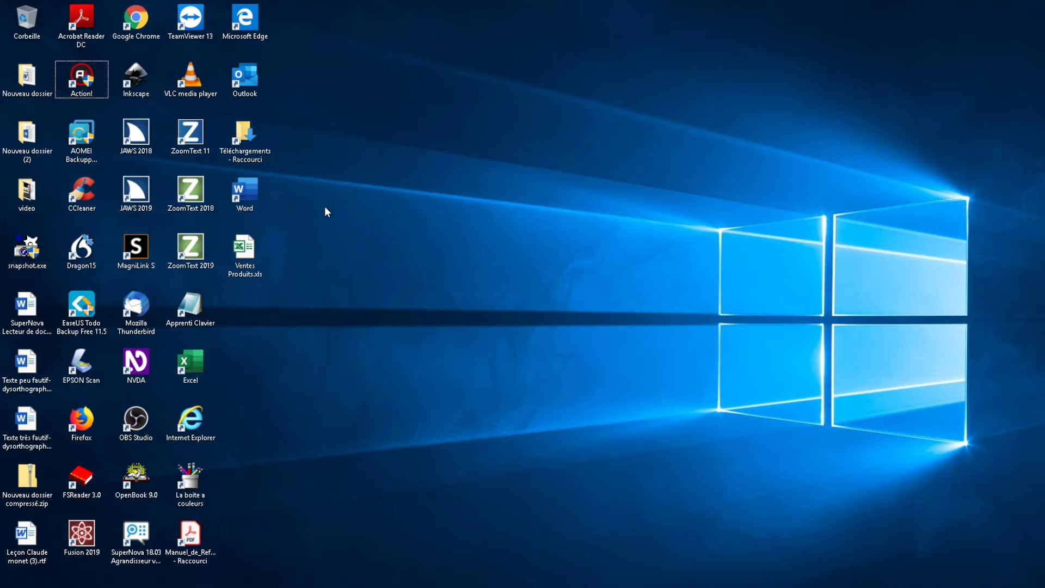
Open the Ventes Produits.xls workbook from the desktop.
{"action": "double_click", "coordinate": [233, 265]}
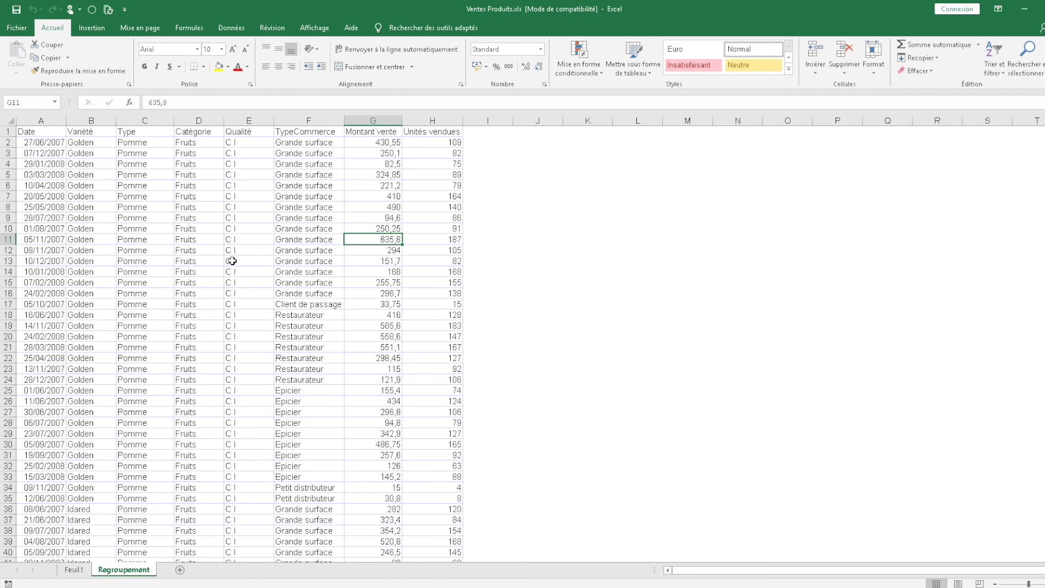
Examine the row 1 column headers and the last record of the sales table on the Regroupement sheet, returning to A1.
{"action": "key", "text": "ctrl+Home"}
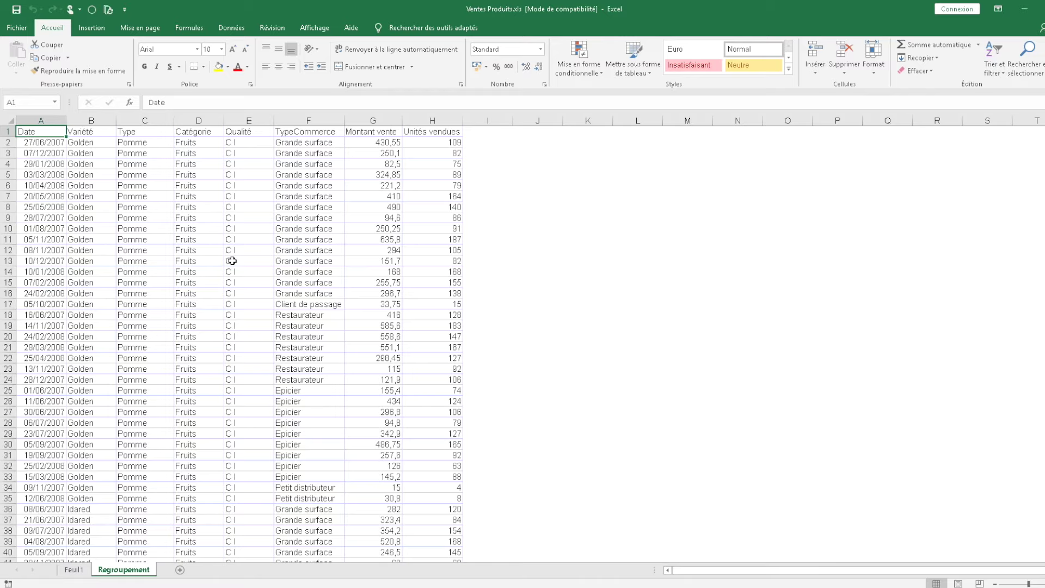
{"action": "key", "text": "Down"}
{"action": "key", "text": "Up"}
{"action": "key", "text": "Right"}
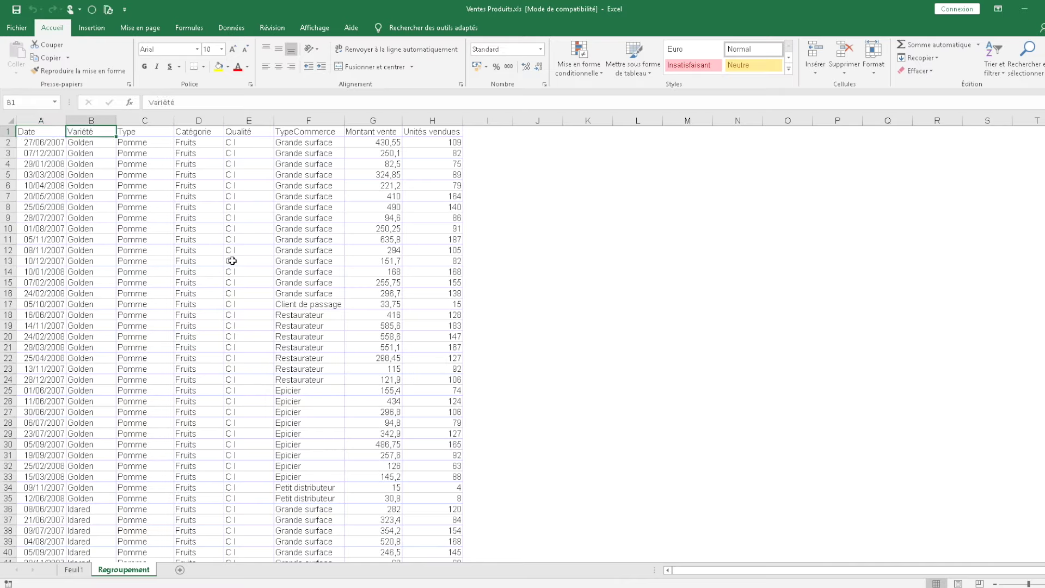
{"action": "key", "text": "Right"}
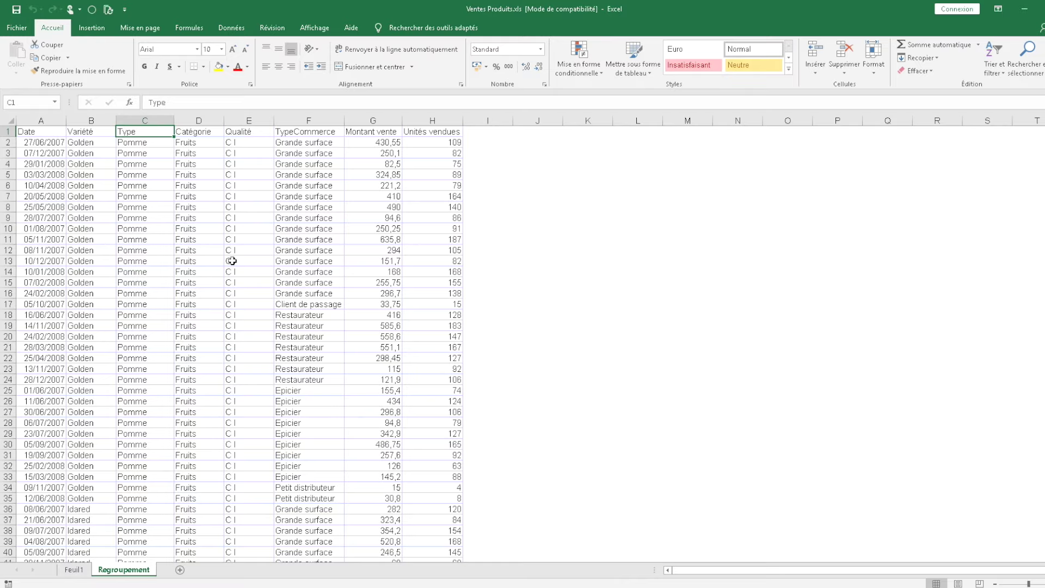
{"action": "key", "text": "Right"}
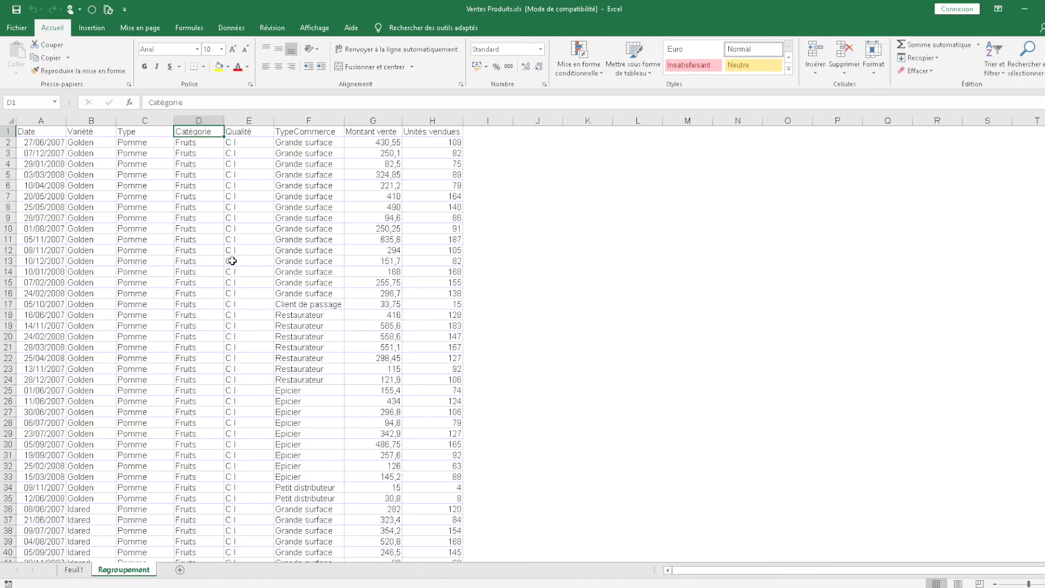
{"action": "key", "text": "Right"}
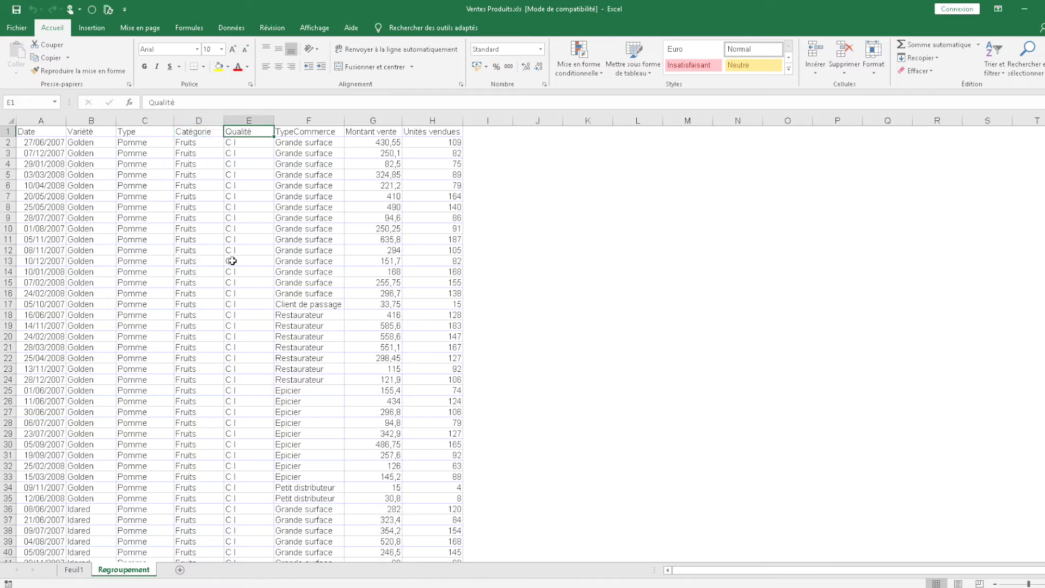
{"action": "key", "text": "Right"}
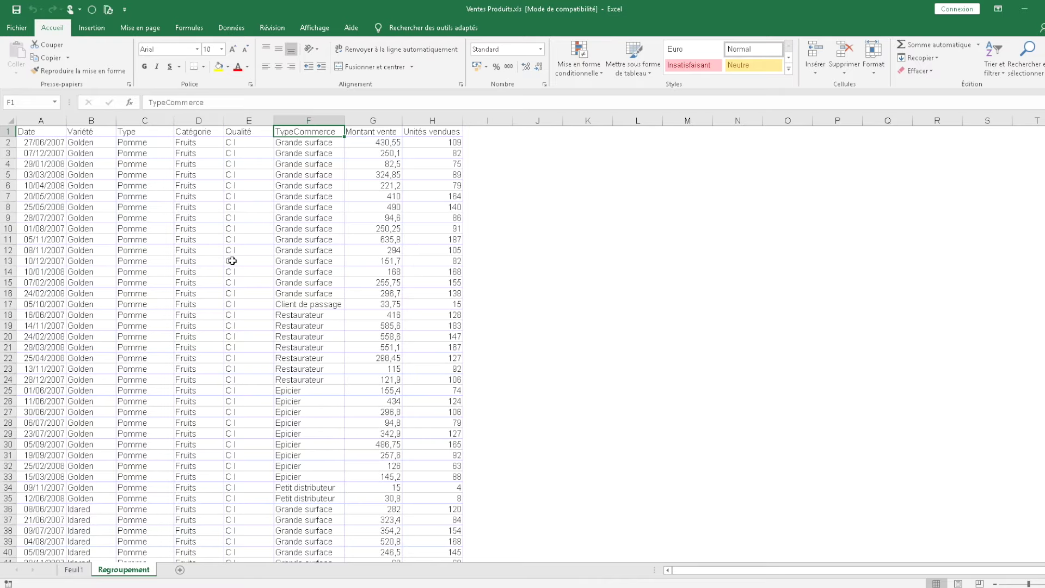
{"action": "key", "text": "Right"}
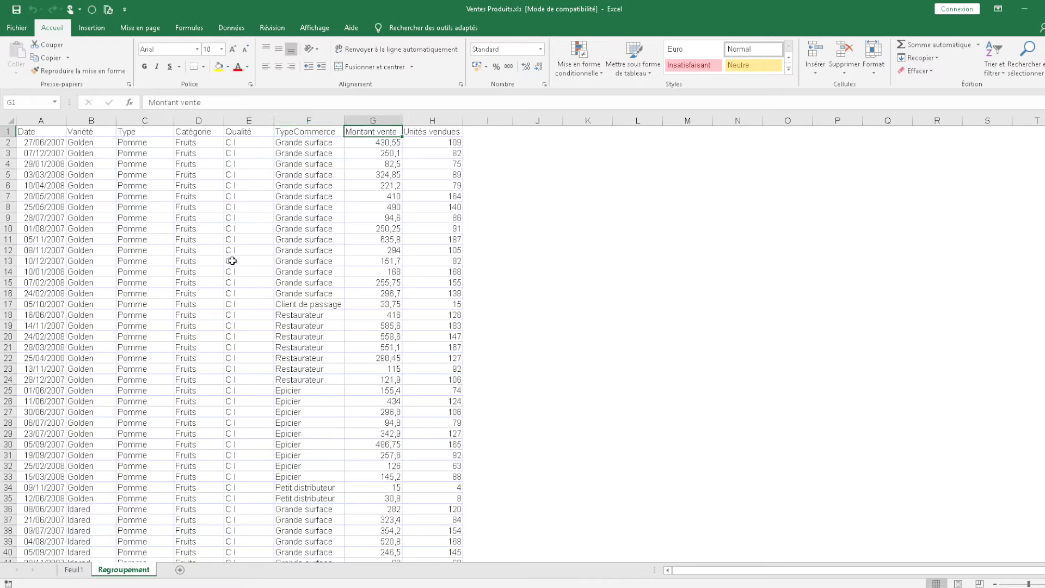
{"action": "key", "text": "Right"}
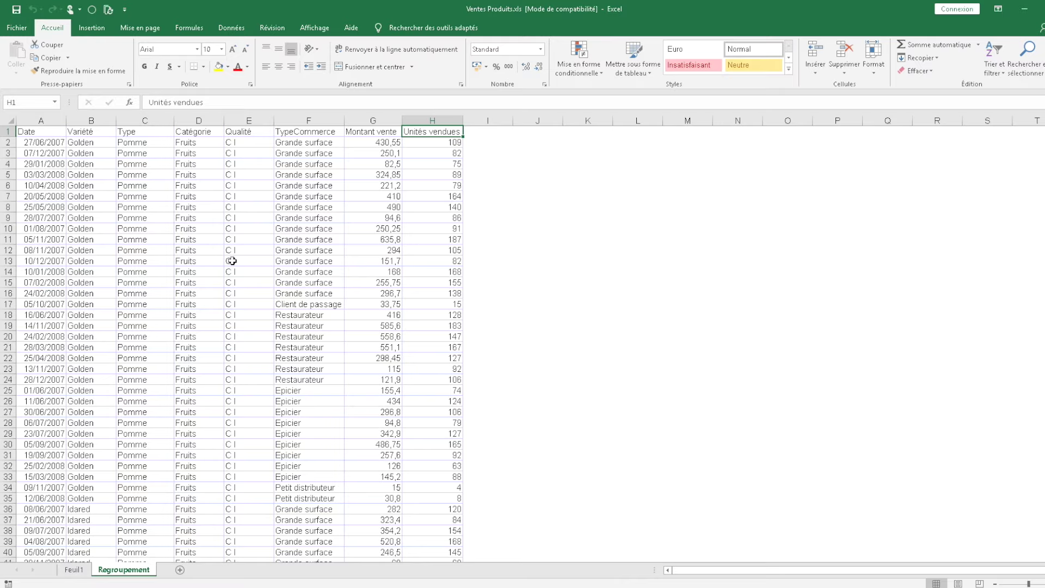
{"action": "key", "text": "ctrl+Home"}
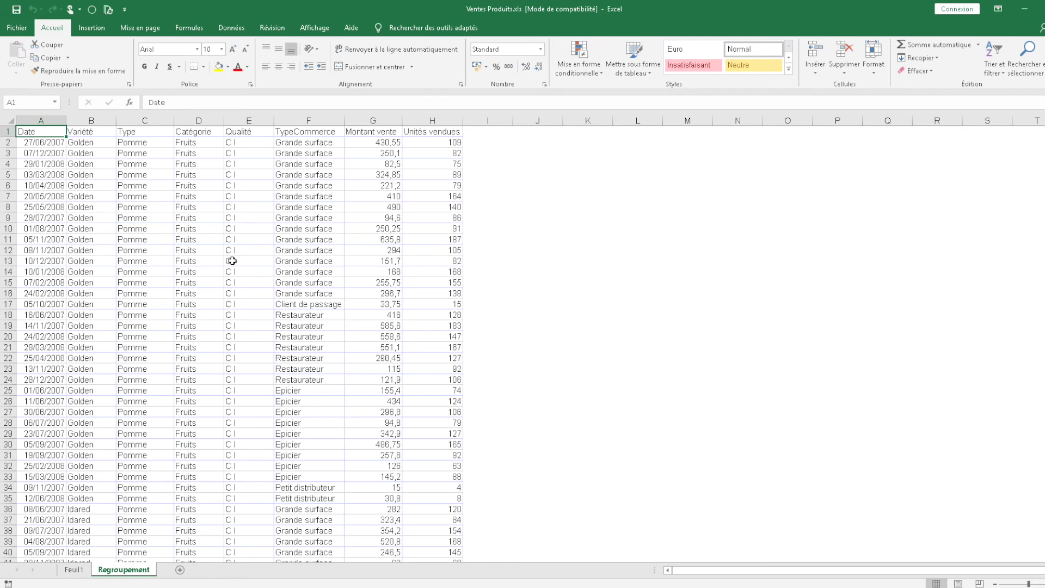
{"action": "key", "text": "ctrl+Down"}
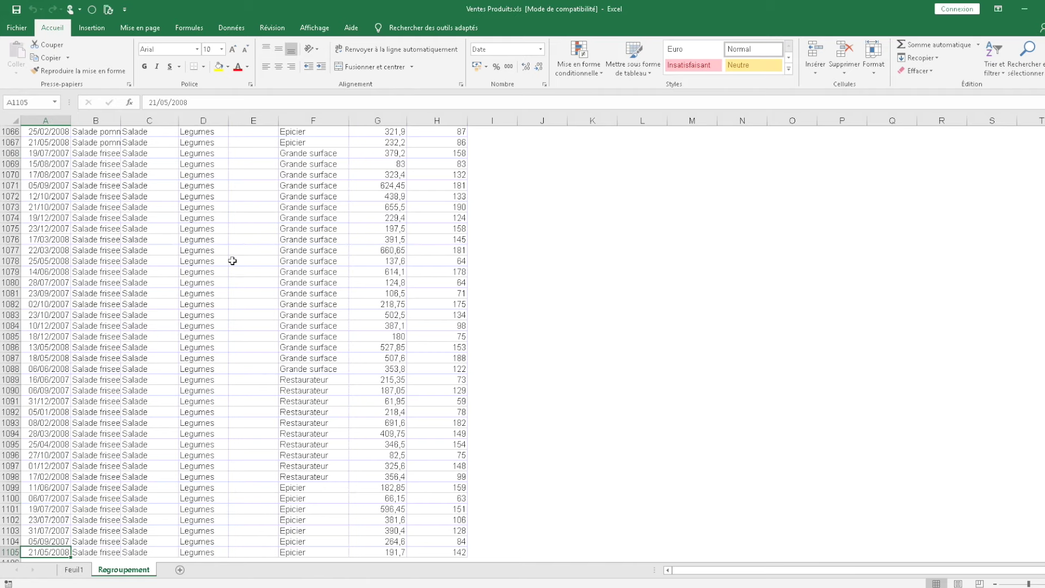
{"action": "key", "text": "ctrl+Home"}
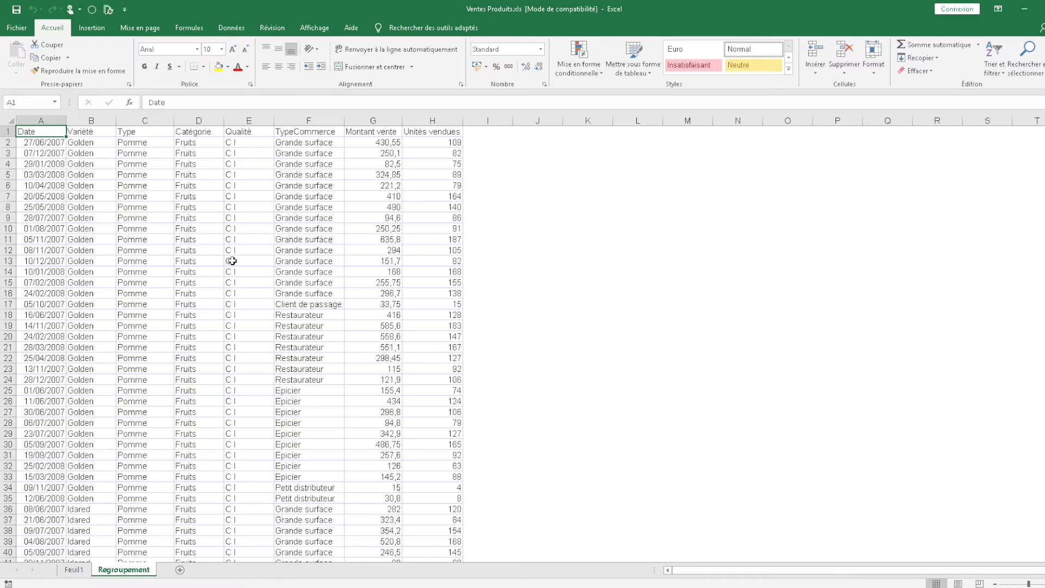
Create a pivot table from the Regroupement range A1:H1105 on a new worksheet.
{"action": "key", "text": "alt+n"}
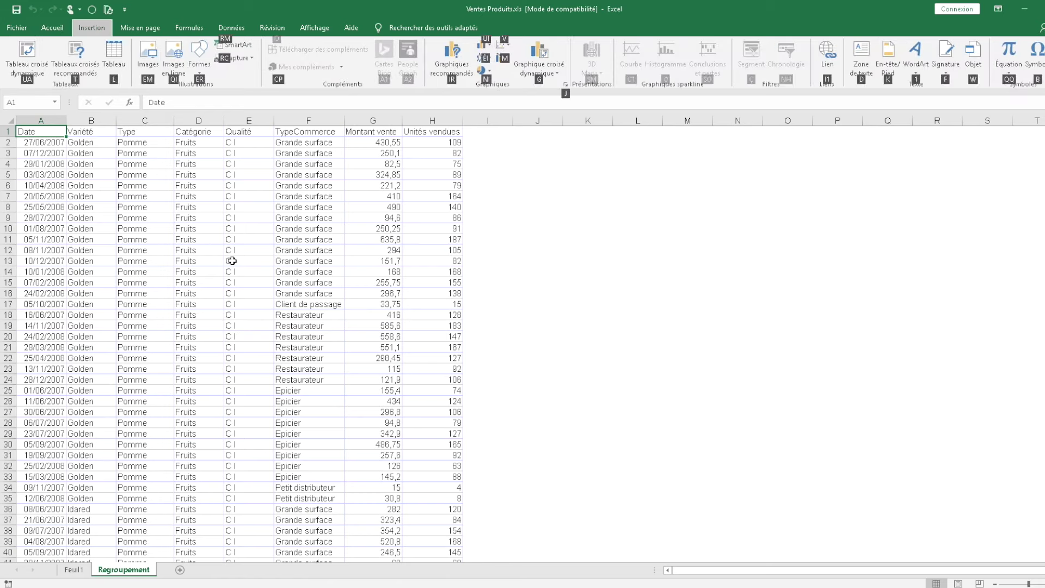
{"action": "key", "text": "u"}
{"action": "key", "text": "a"}
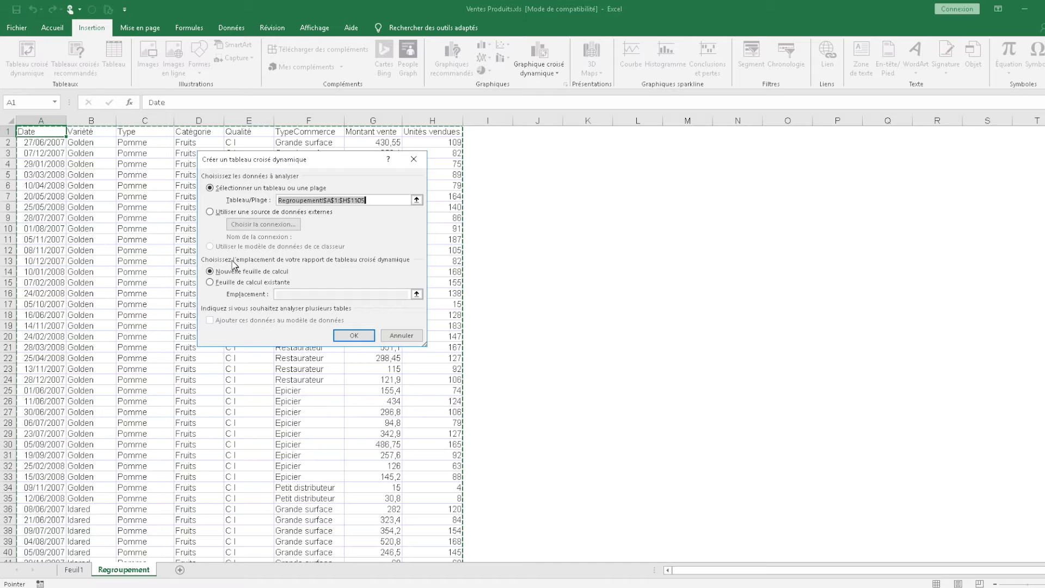
{"action": "left_click", "coordinate": [233, 264]}
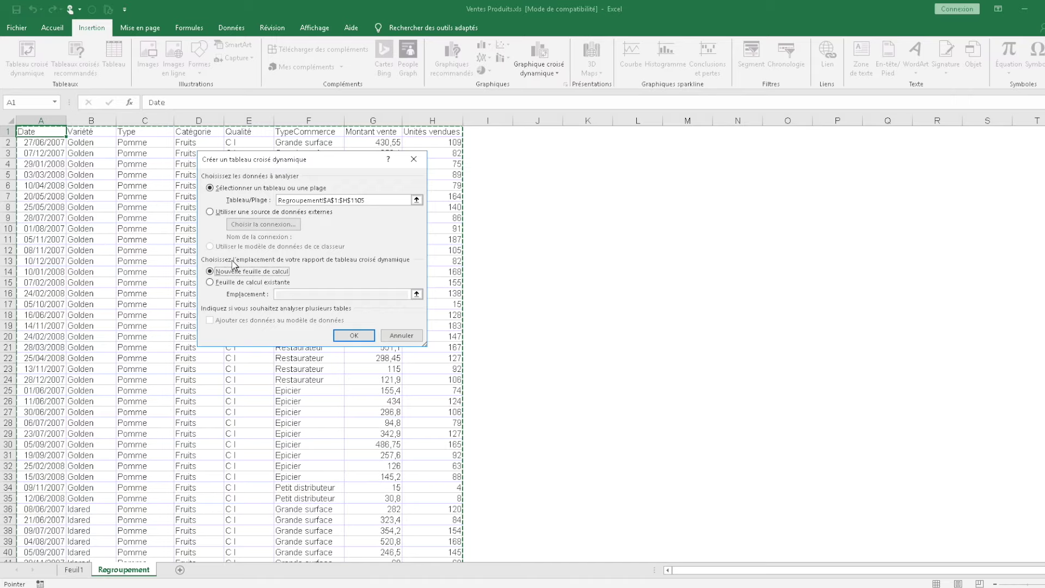
{"action": "key", "text": "Tab"}
{"action": "key", "text": "Return"}
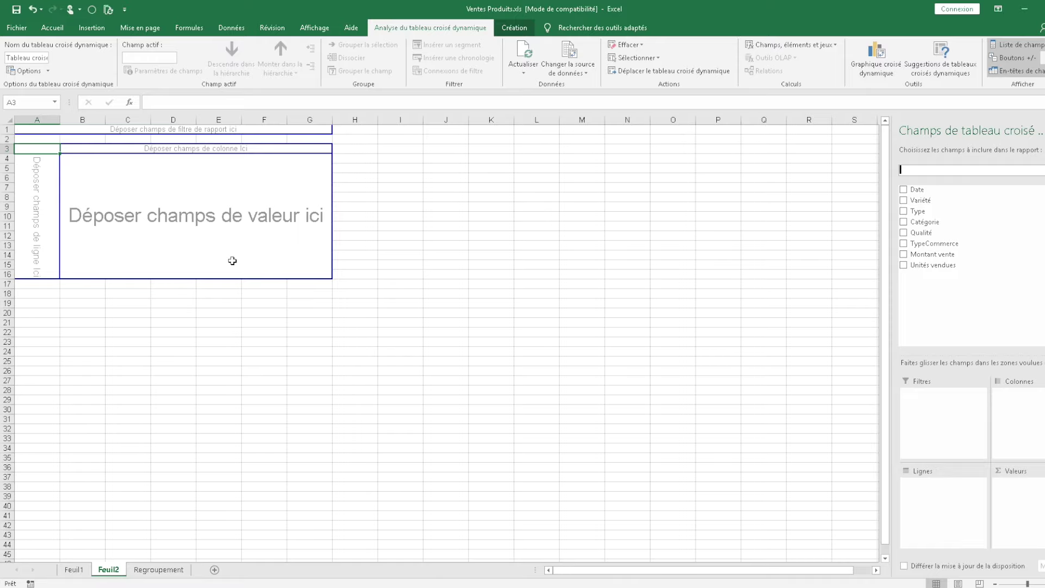
Add the Type field to the pivot table's row labels.
{"action": "key", "text": "Tab"}
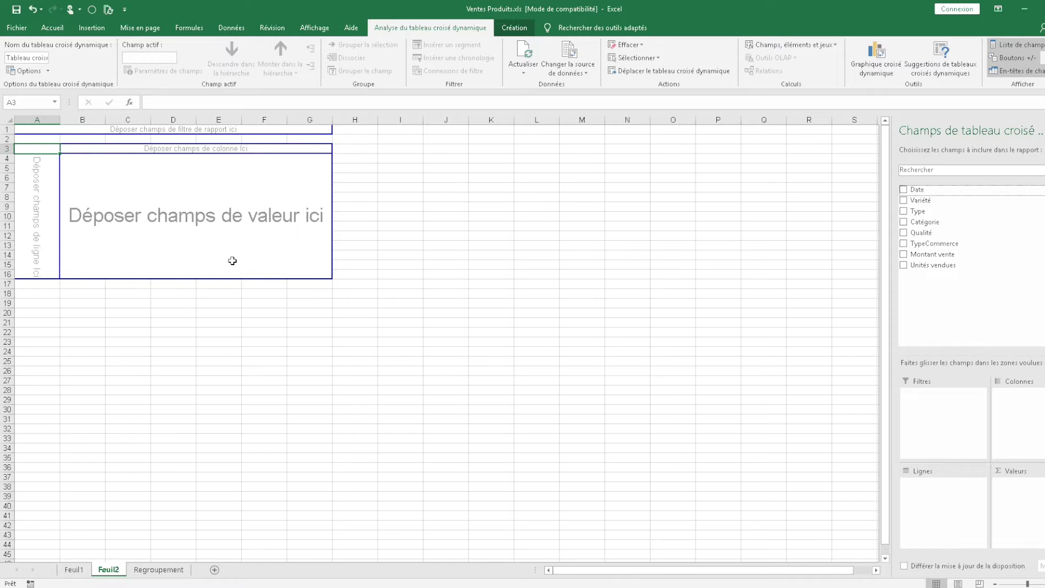
{"action": "key", "text": "Down"}
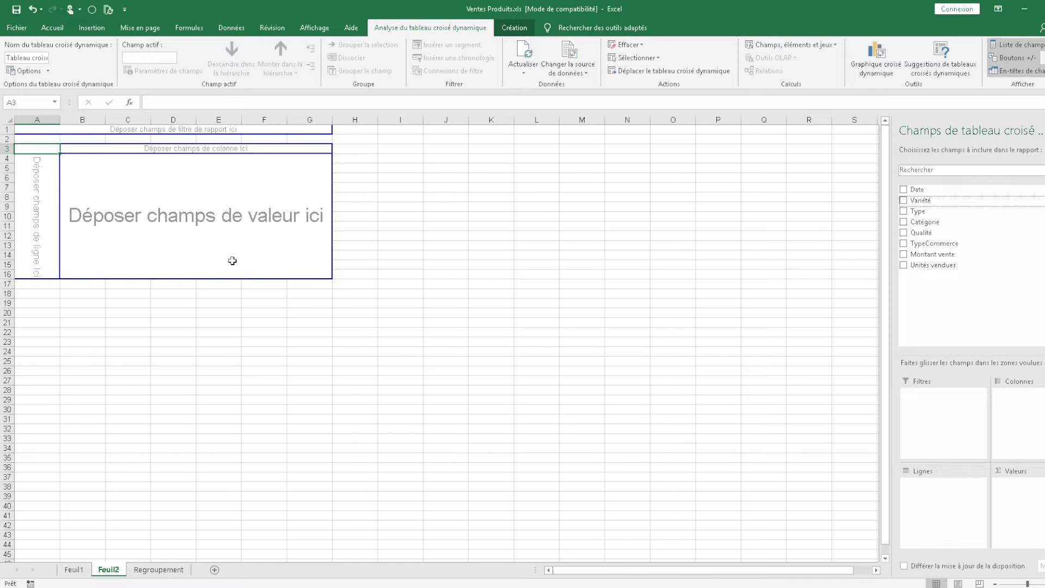
{"action": "key", "text": "Down"}
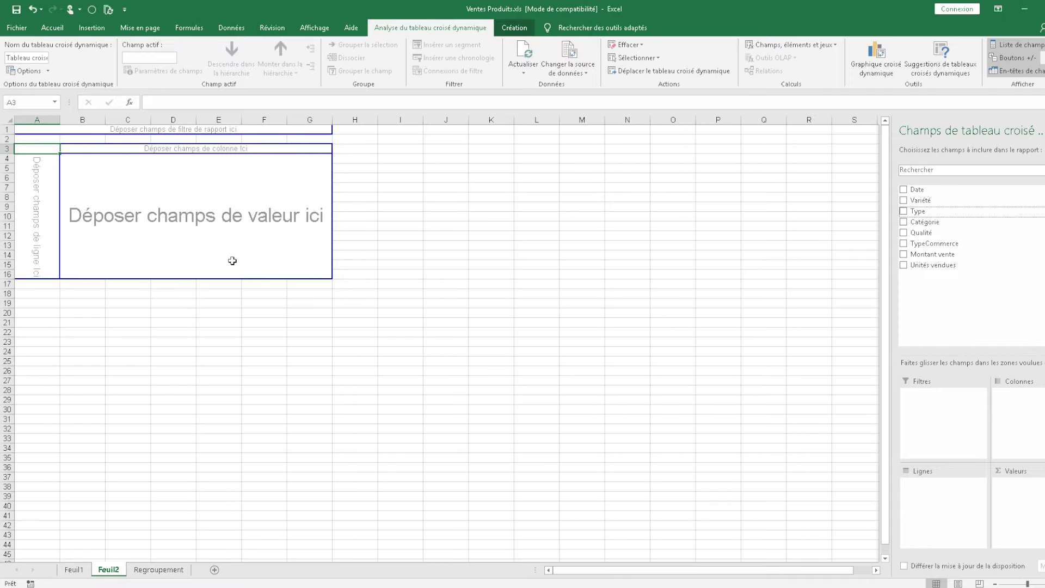
{"action": "key", "text": "shift+F10"}
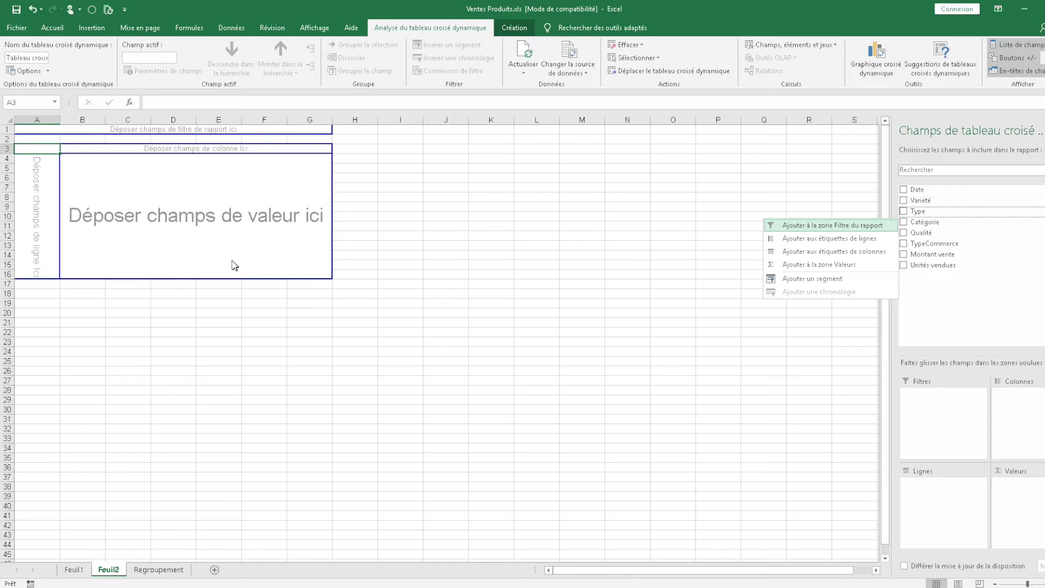
{"action": "key", "text": "Down"}
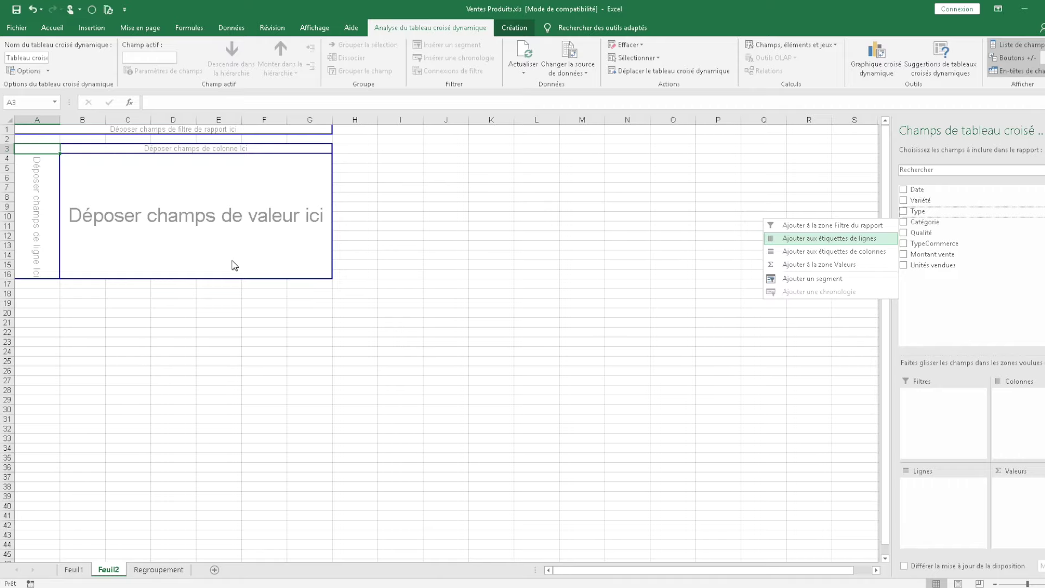
{"action": "key", "text": "Down"}
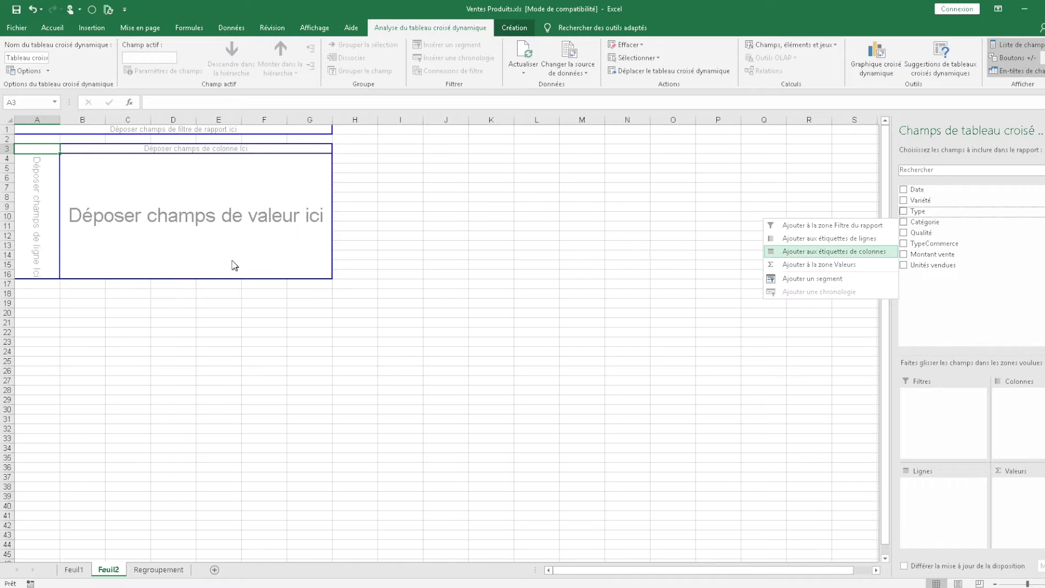
{"action": "key", "text": "Up"}
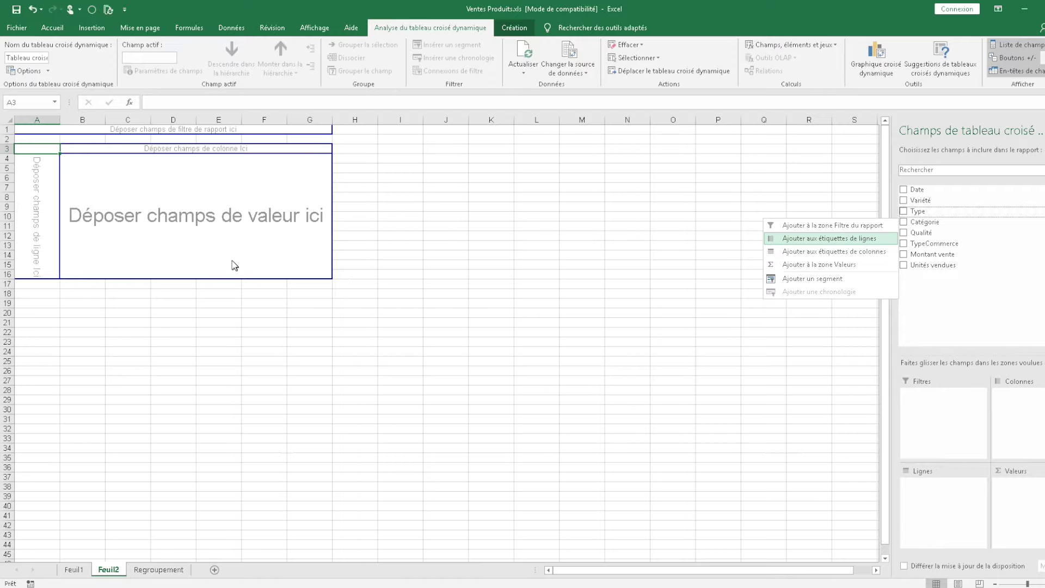
{"action": "key", "text": "Return"}
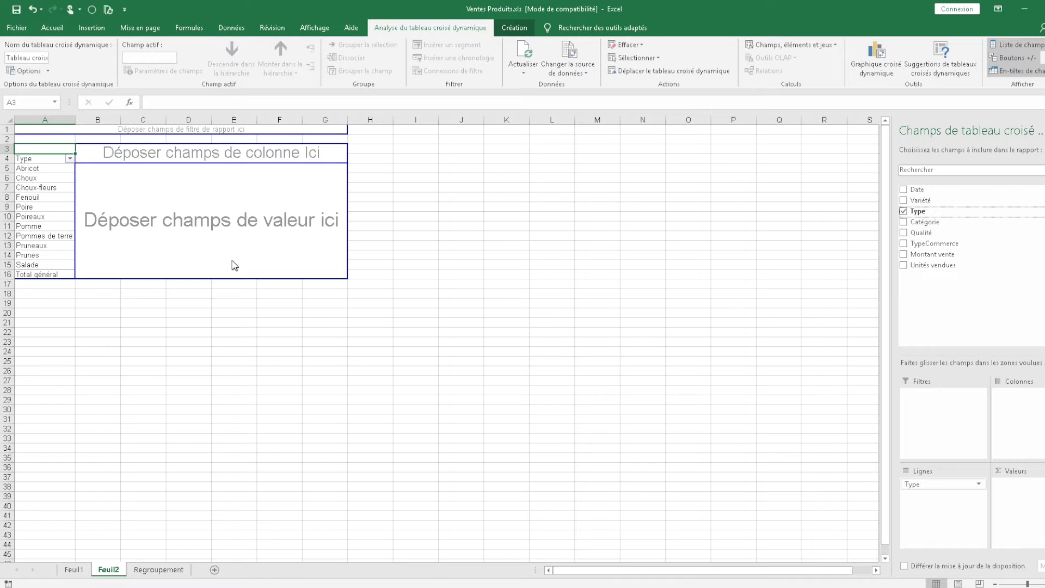
Add the Montant vente field to the pivot table's values area.
{"action": "key", "text": "Down"}
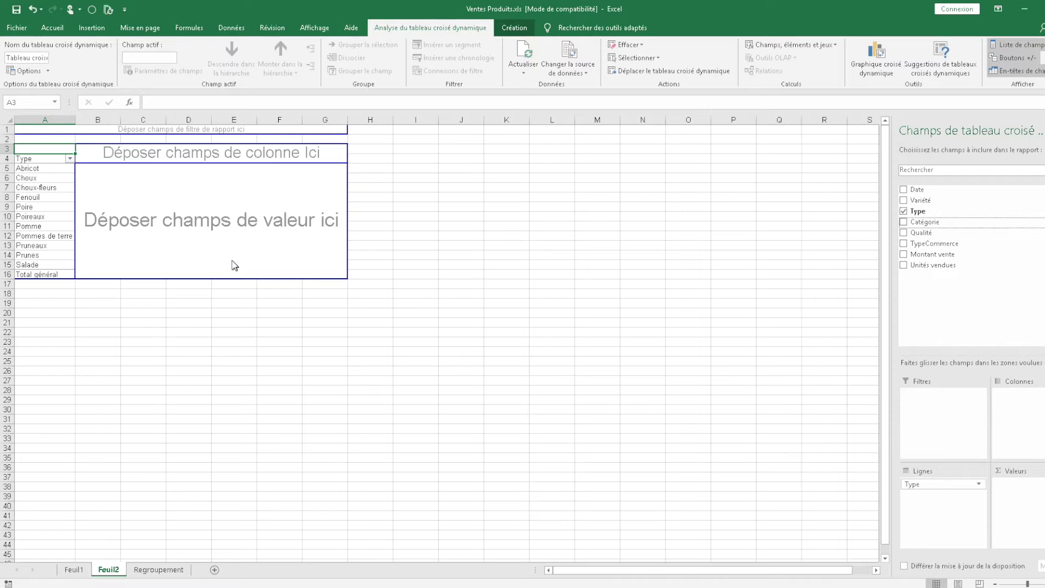
{"action": "key", "text": "Down"}
{"action": "key", "text": "Down"}
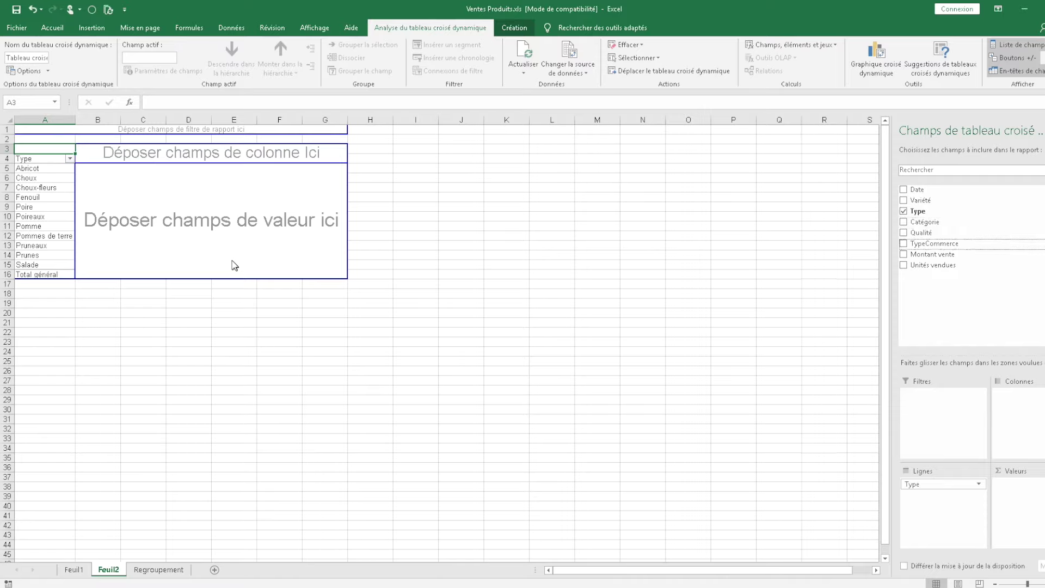
{"action": "key", "text": "Down"}
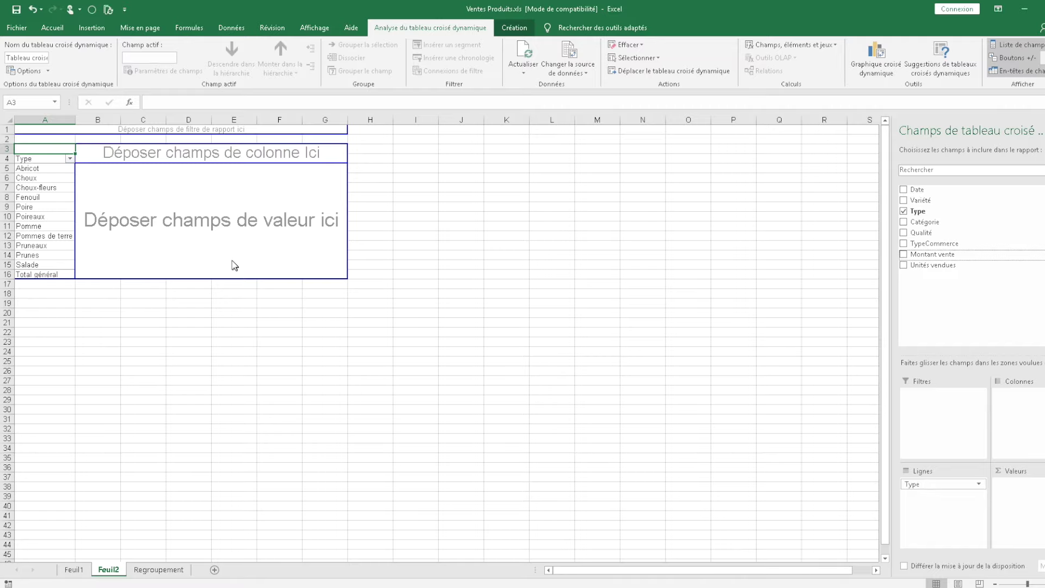
{"action": "key", "text": "shift+F10"}
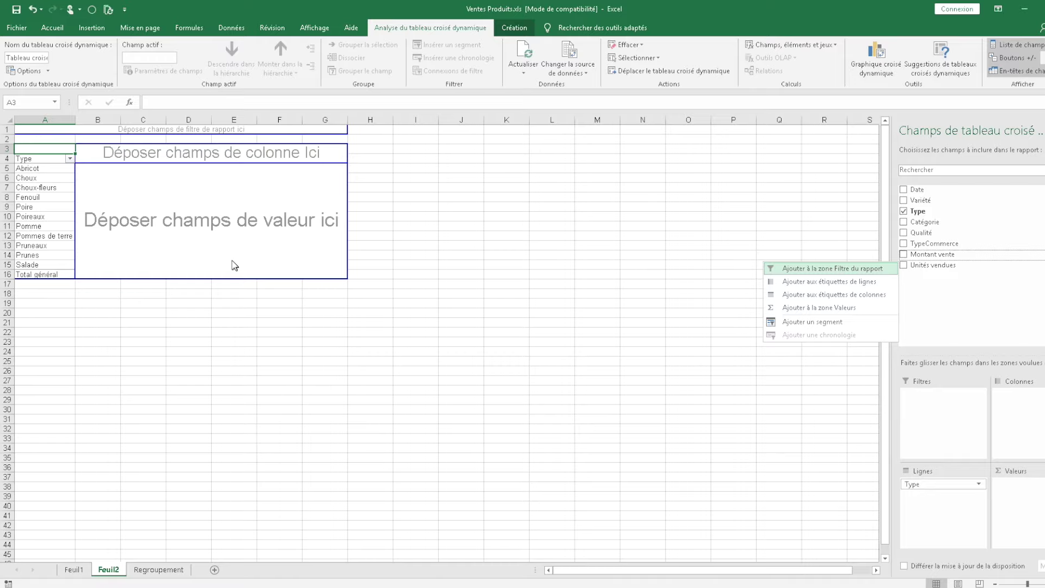
{"action": "key", "text": "Down"}
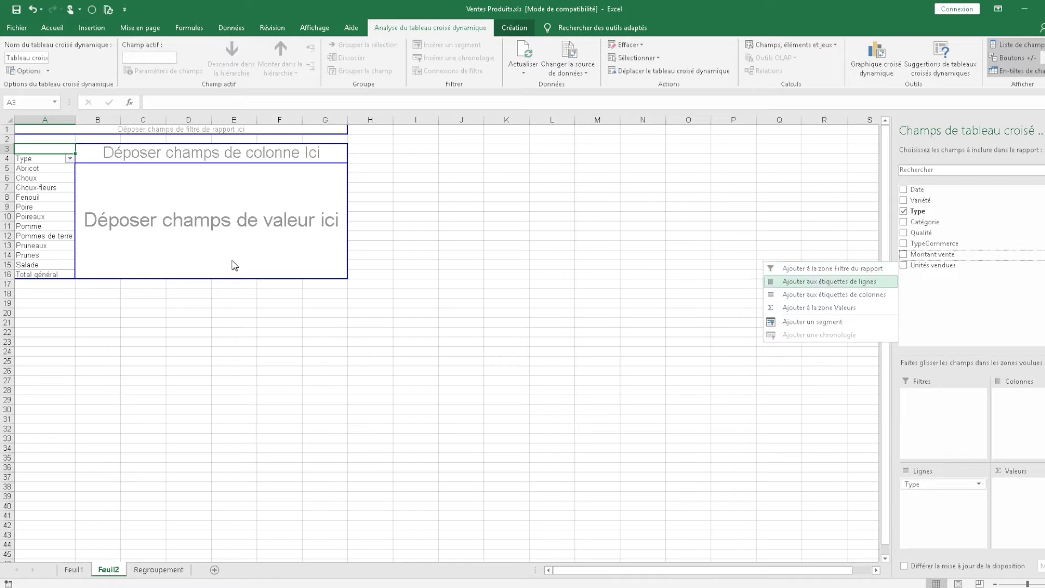
{"action": "key", "text": "Down"}
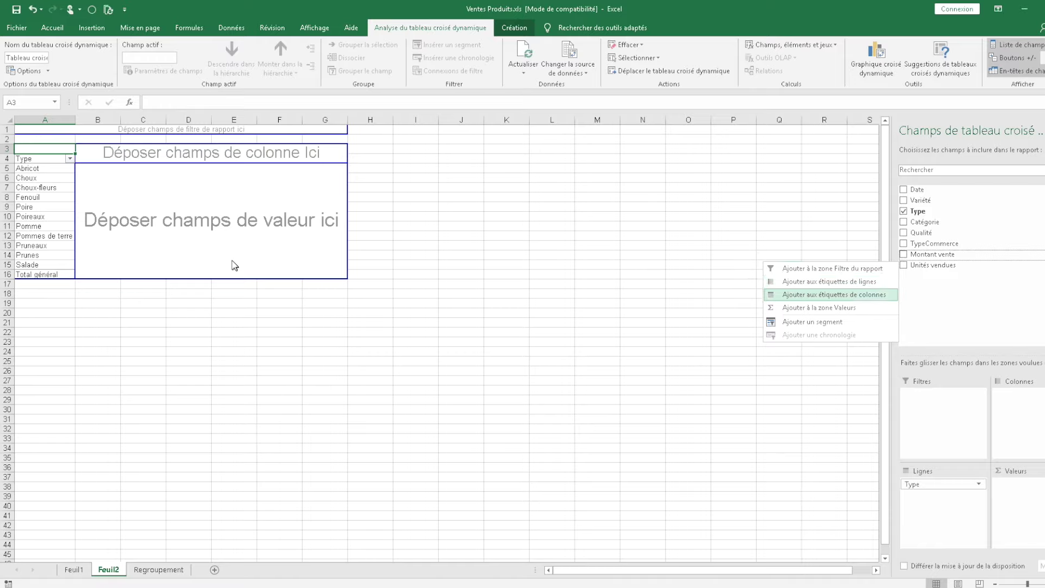
{"action": "key", "text": "Down"}
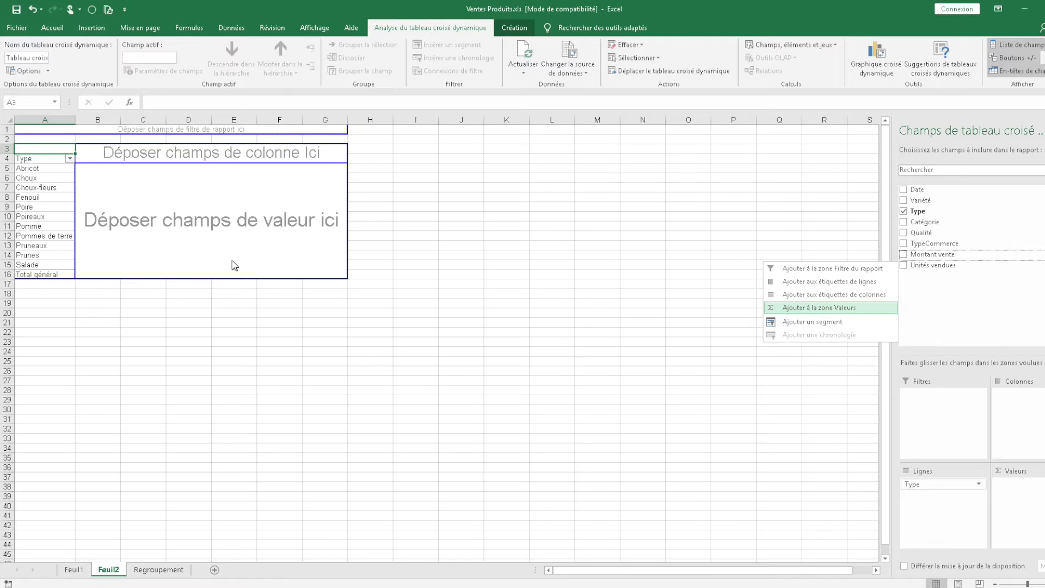
{"action": "key", "text": "Return"}
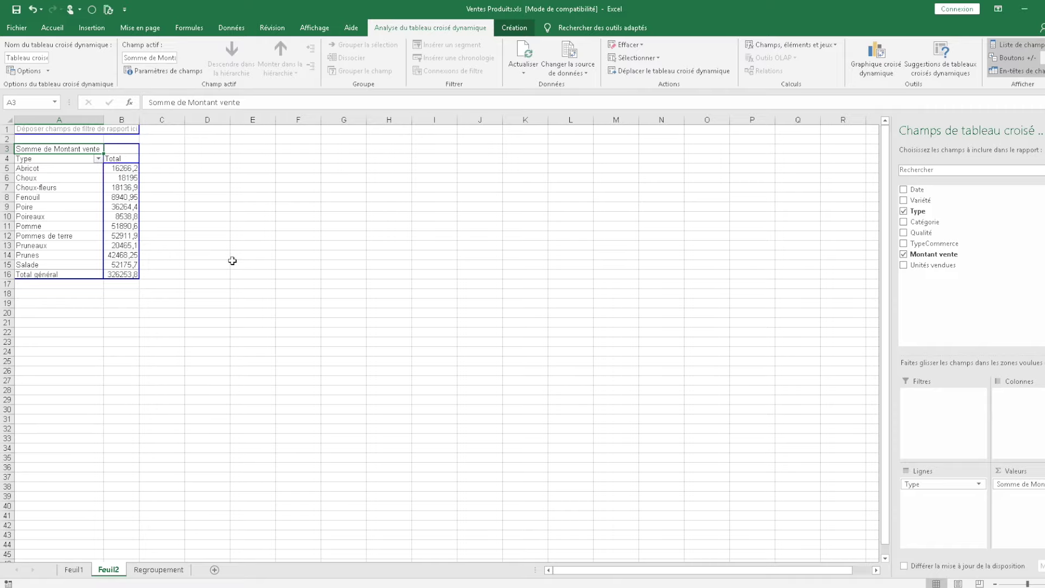
Examine the product types in the pivot table's row labels and their sales totals down to the Total général cell B16.
{"action": "key", "text": "Down"}
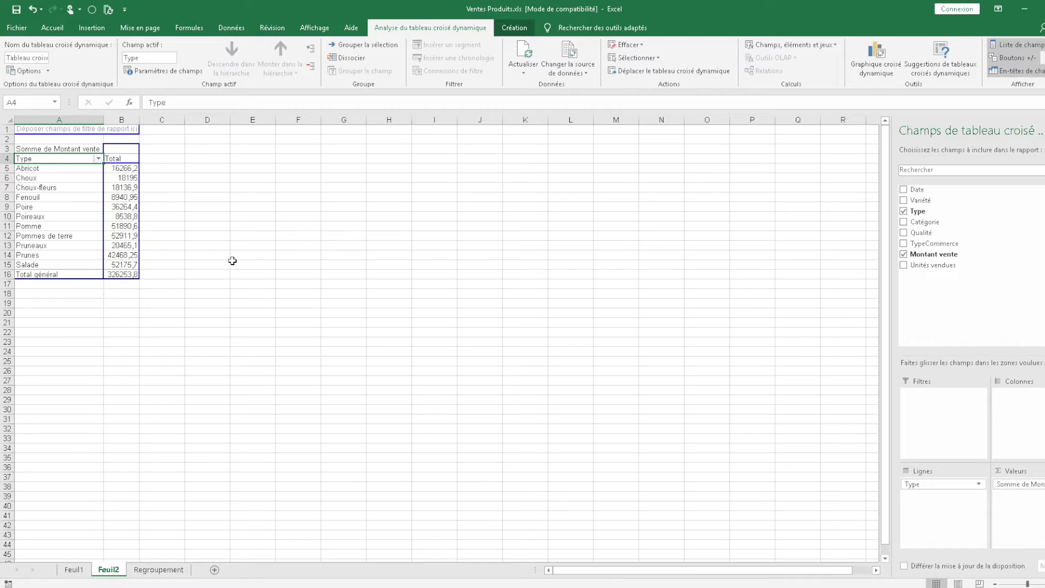
{"action": "key", "text": "Down"}
{"action": "key", "text": "Down"}
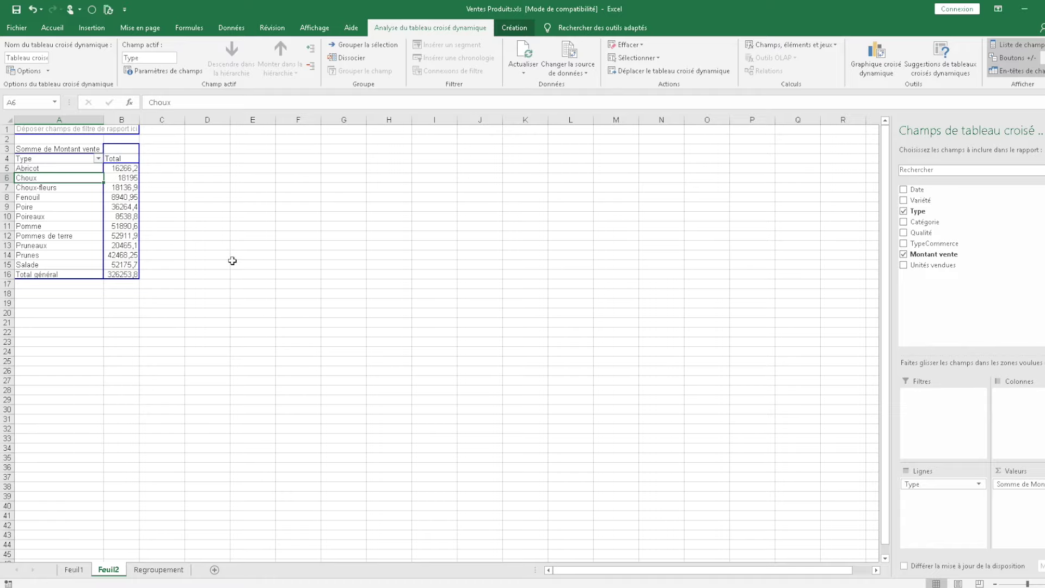
{"action": "key", "text": "Down"}
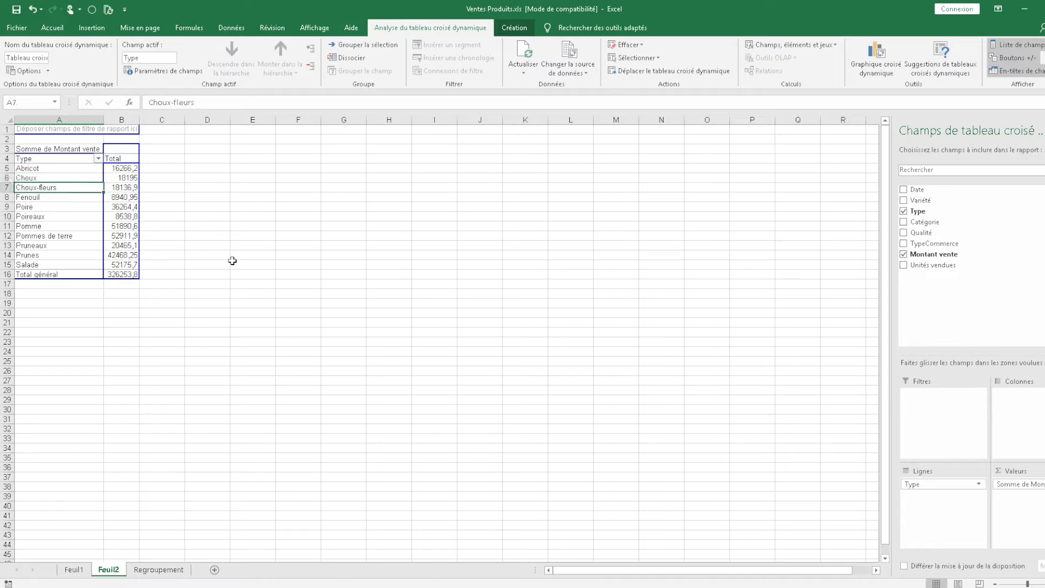
{"action": "key", "text": "Down"}
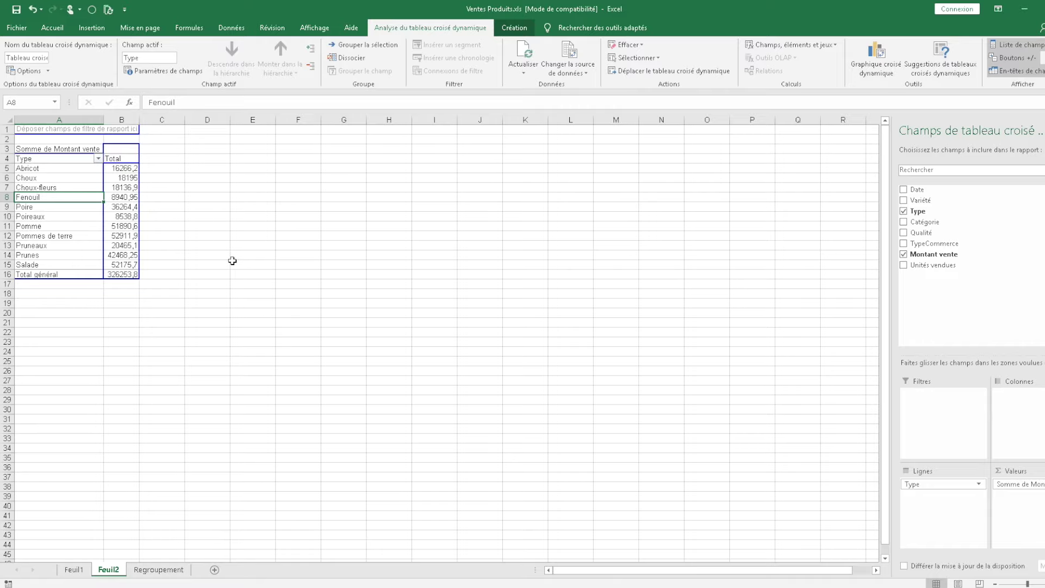
{"action": "key", "text": "Right"}
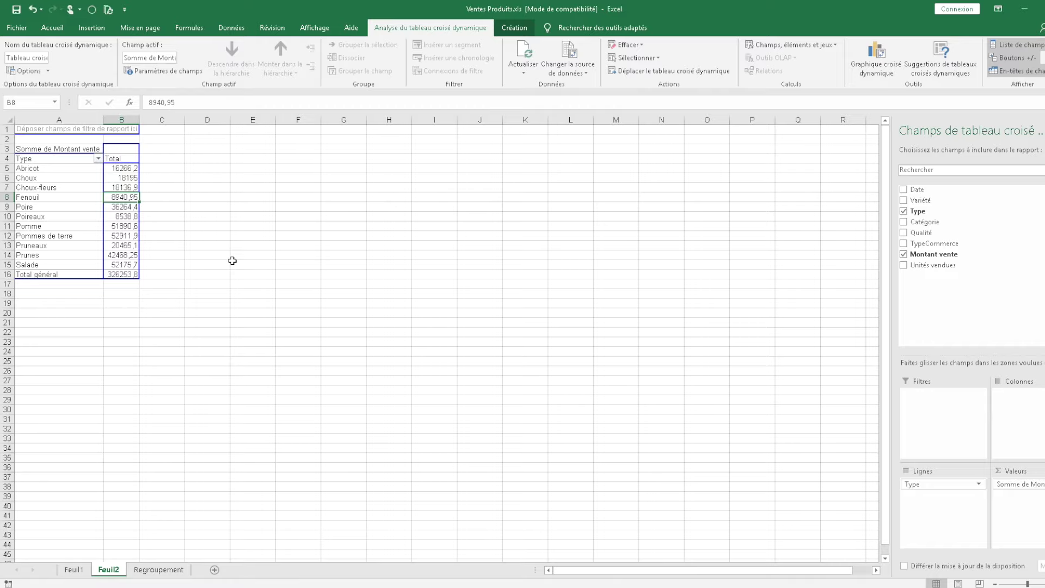
{"action": "key", "text": "Down"}
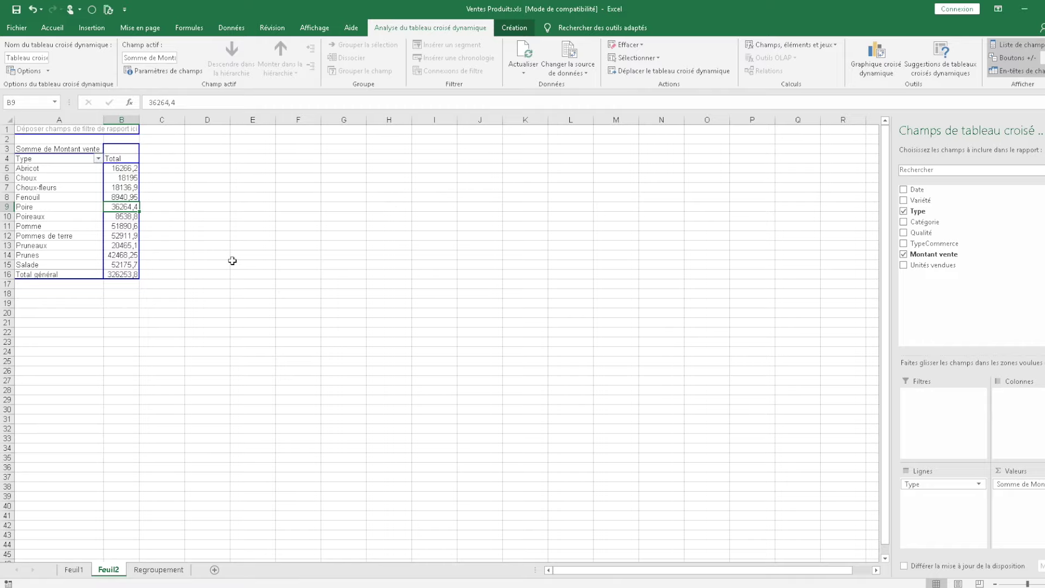
{"action": "key", "text": "Down"}
{"action": "key", "text": "Down"}
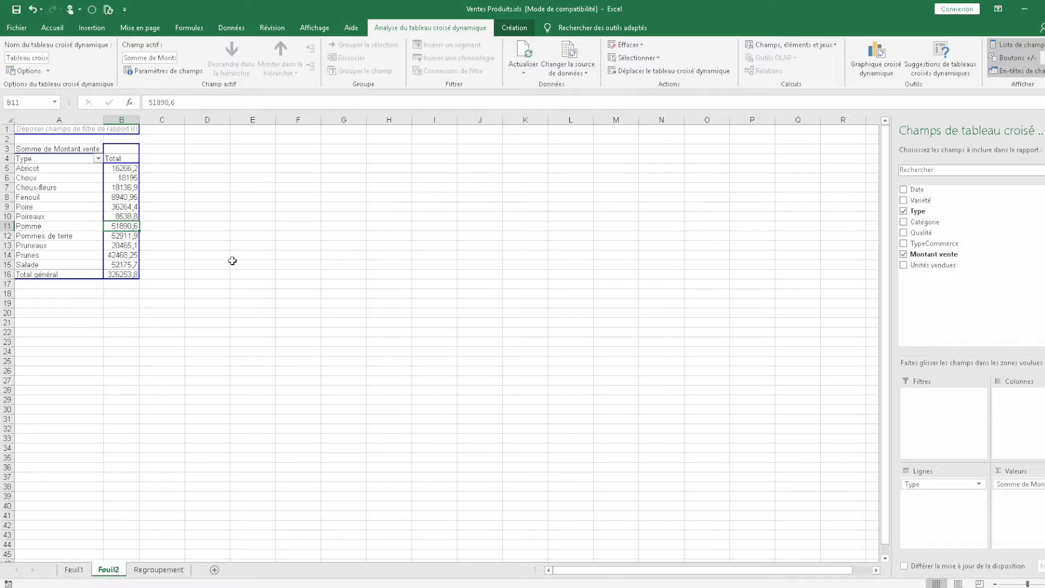
{"action": "key", "text": "Down"}
{"action": "key", "text": "Down"}
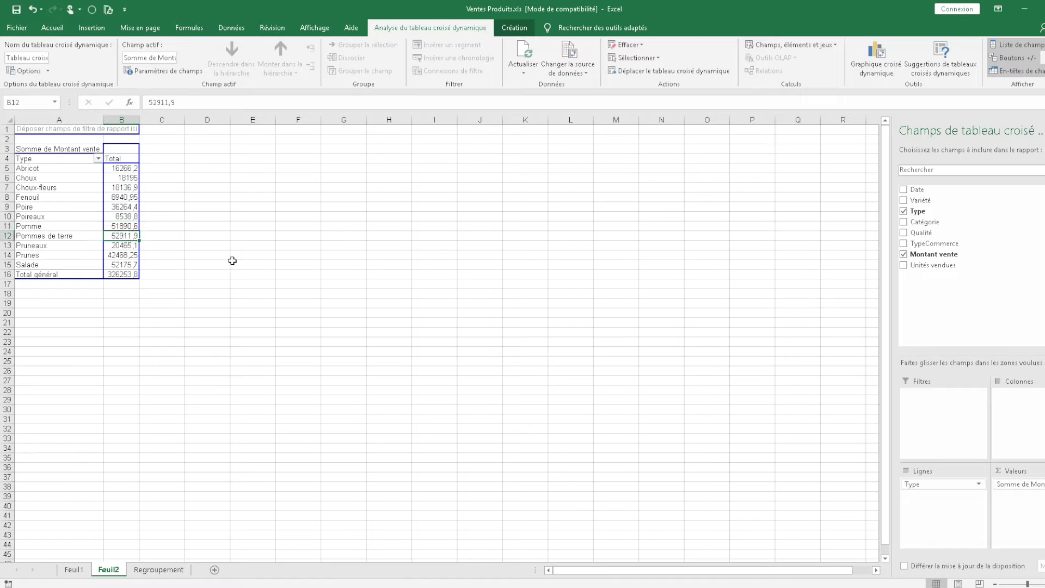
{"action": "key", "text": "Down"}
{"action": "key", "text": "Down"}
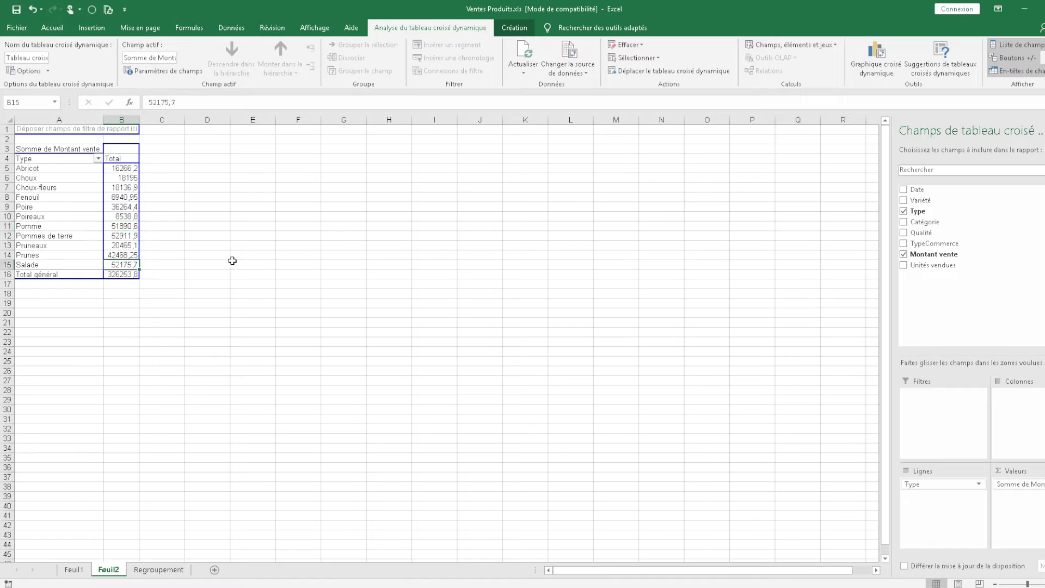
{"action": "key", "text": "Down"}
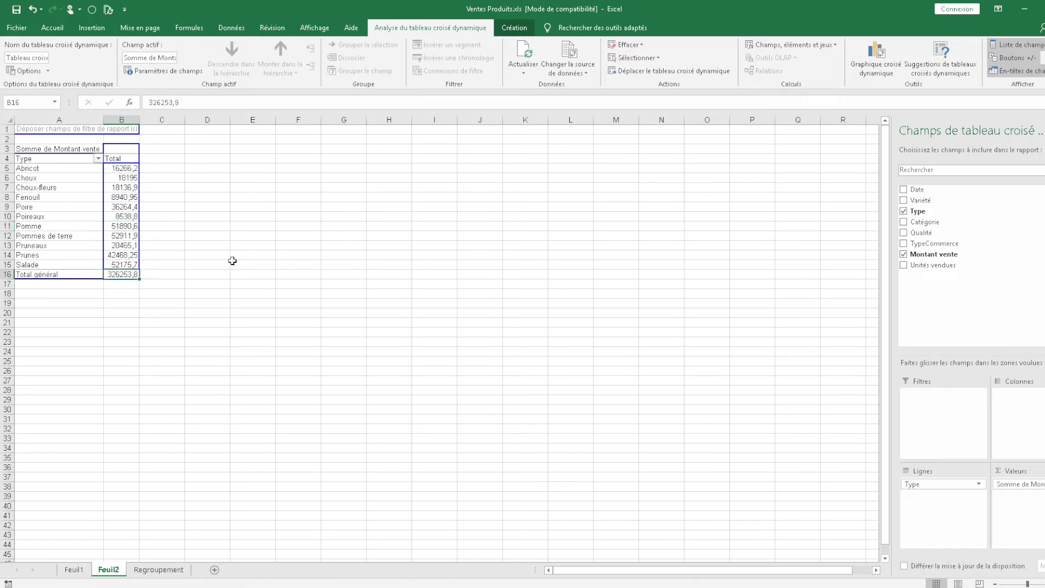